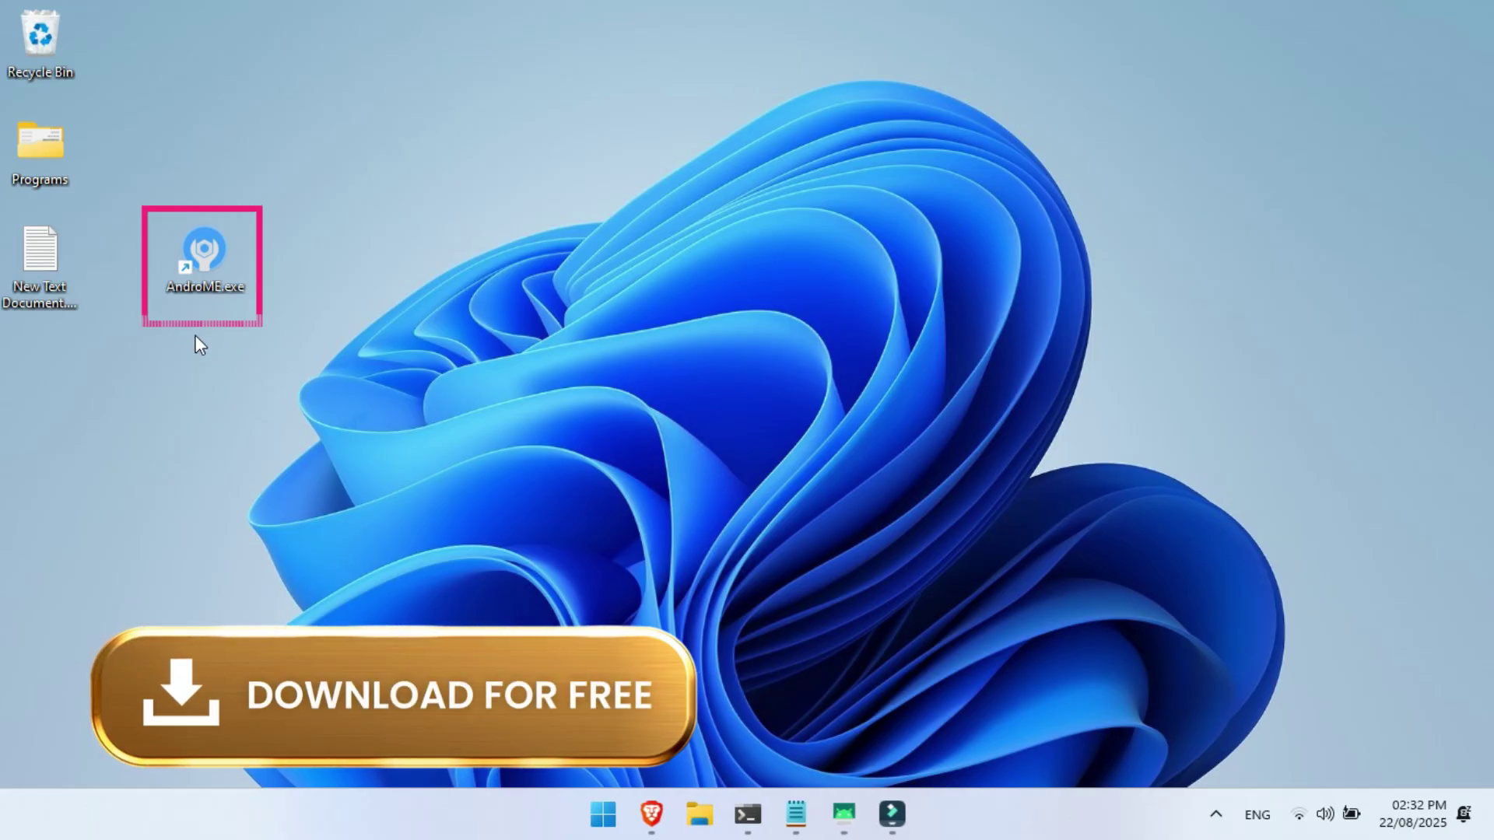
Launch AndroME.exe from its desktop shortcut beside the phone's About screen.
{"action": "left_click_drag", "start_coordinate": [155, 214], "coordinate": [309, 340]}
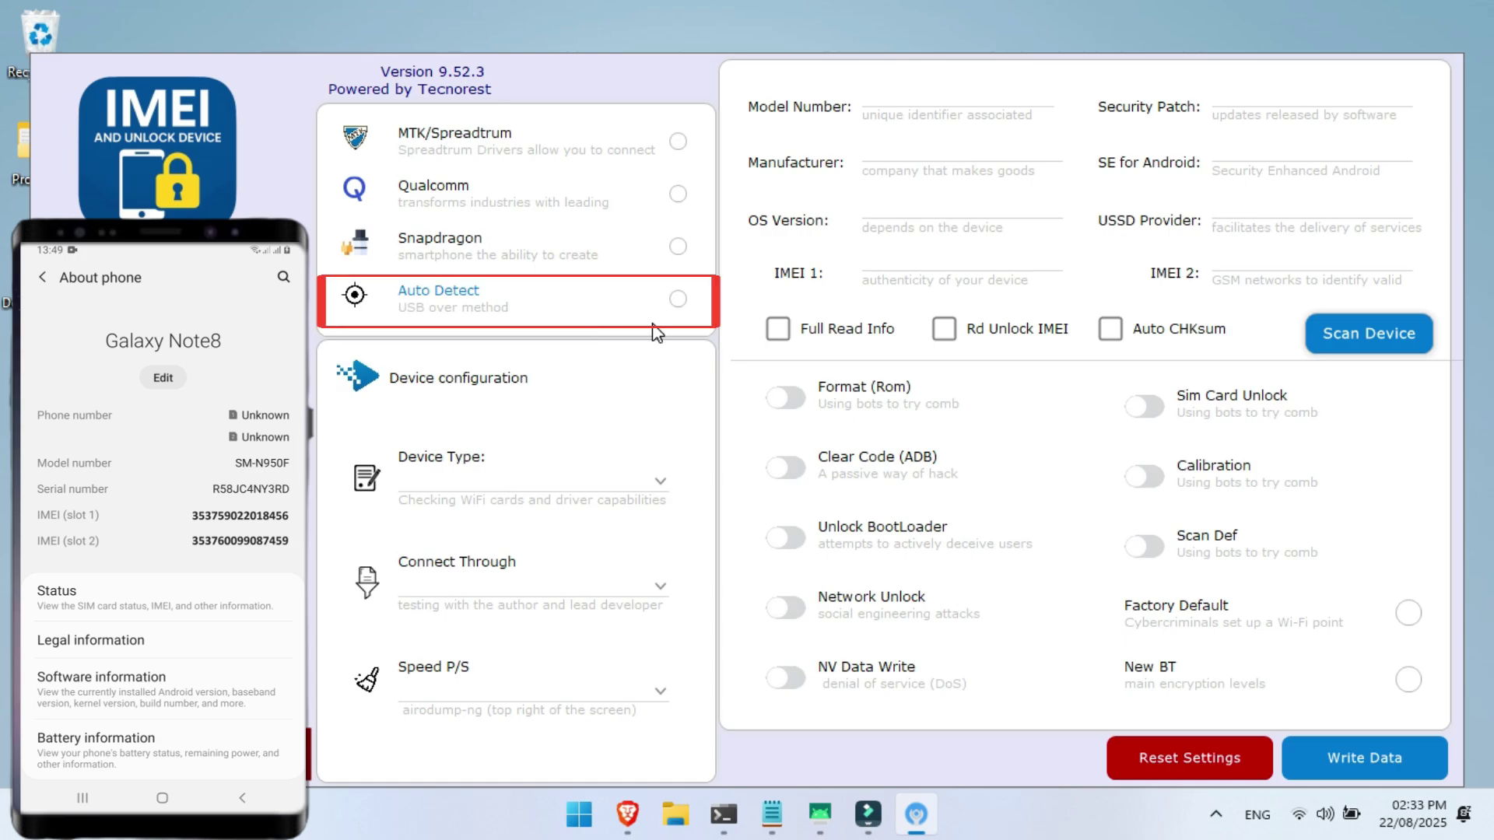
Scan the phone with Auto Detect and Full Read Info, Rd Unlock IMEI, Auto CHKsum enabled.
{"action": "left_click", "coordinate": [678, 301]}
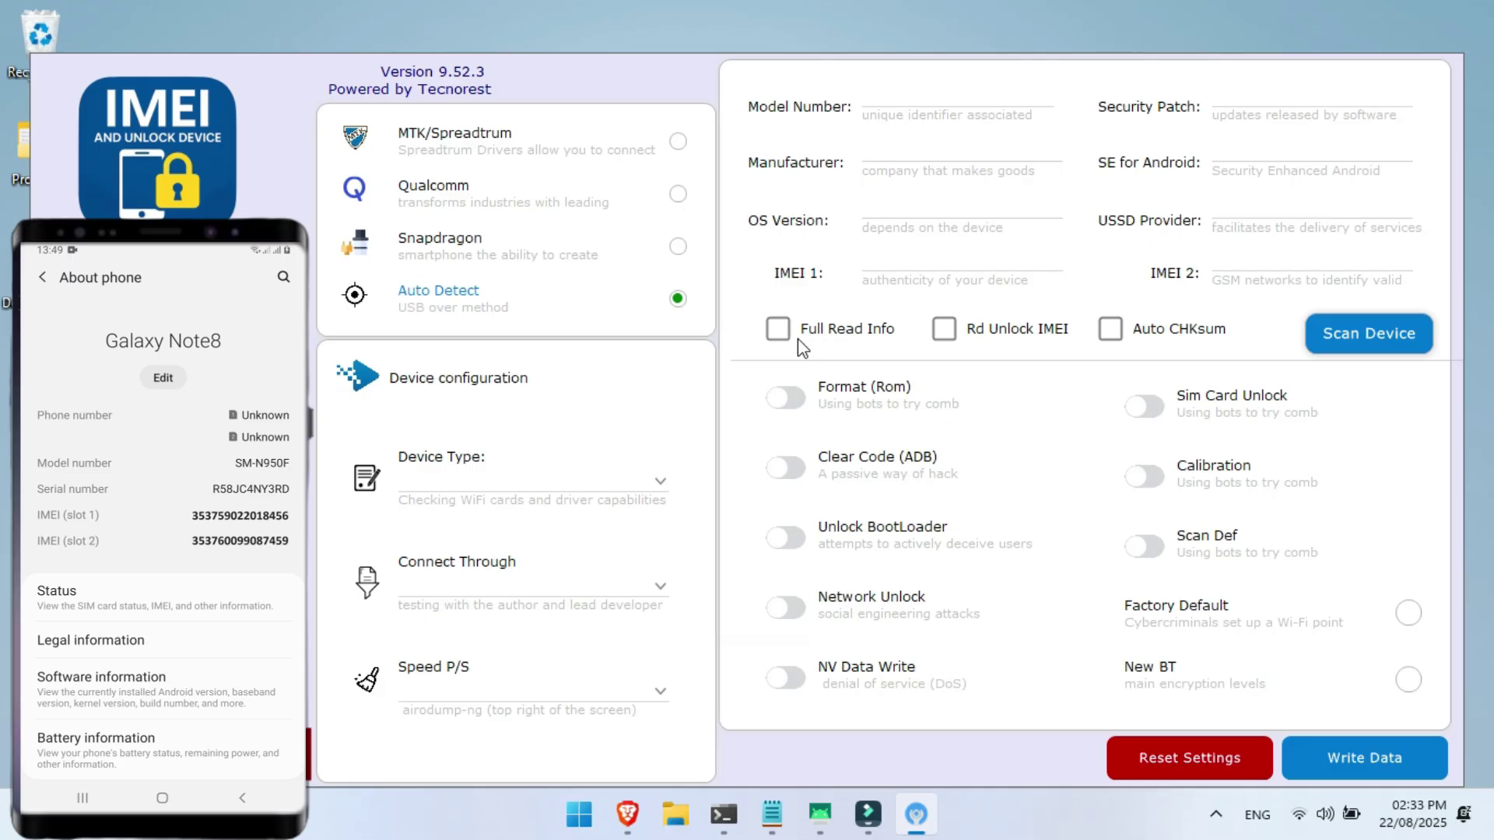
{"action": "left_click", "coordinate": [779, 330]}
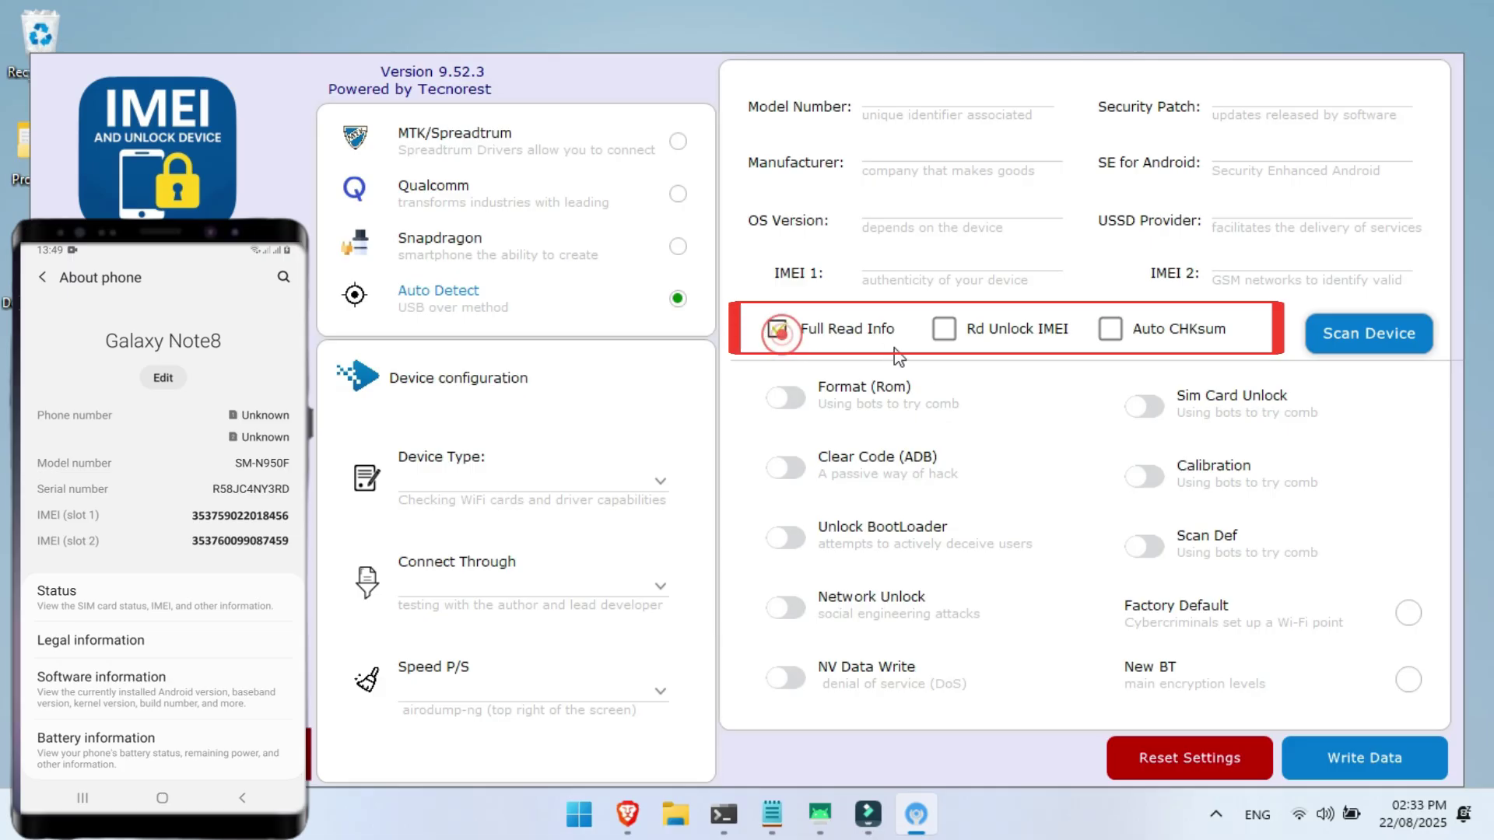
{"action": "left_click", "coordinate": [946, 335]}
{"action": "left_click", "coordinate": [1116, 335]}
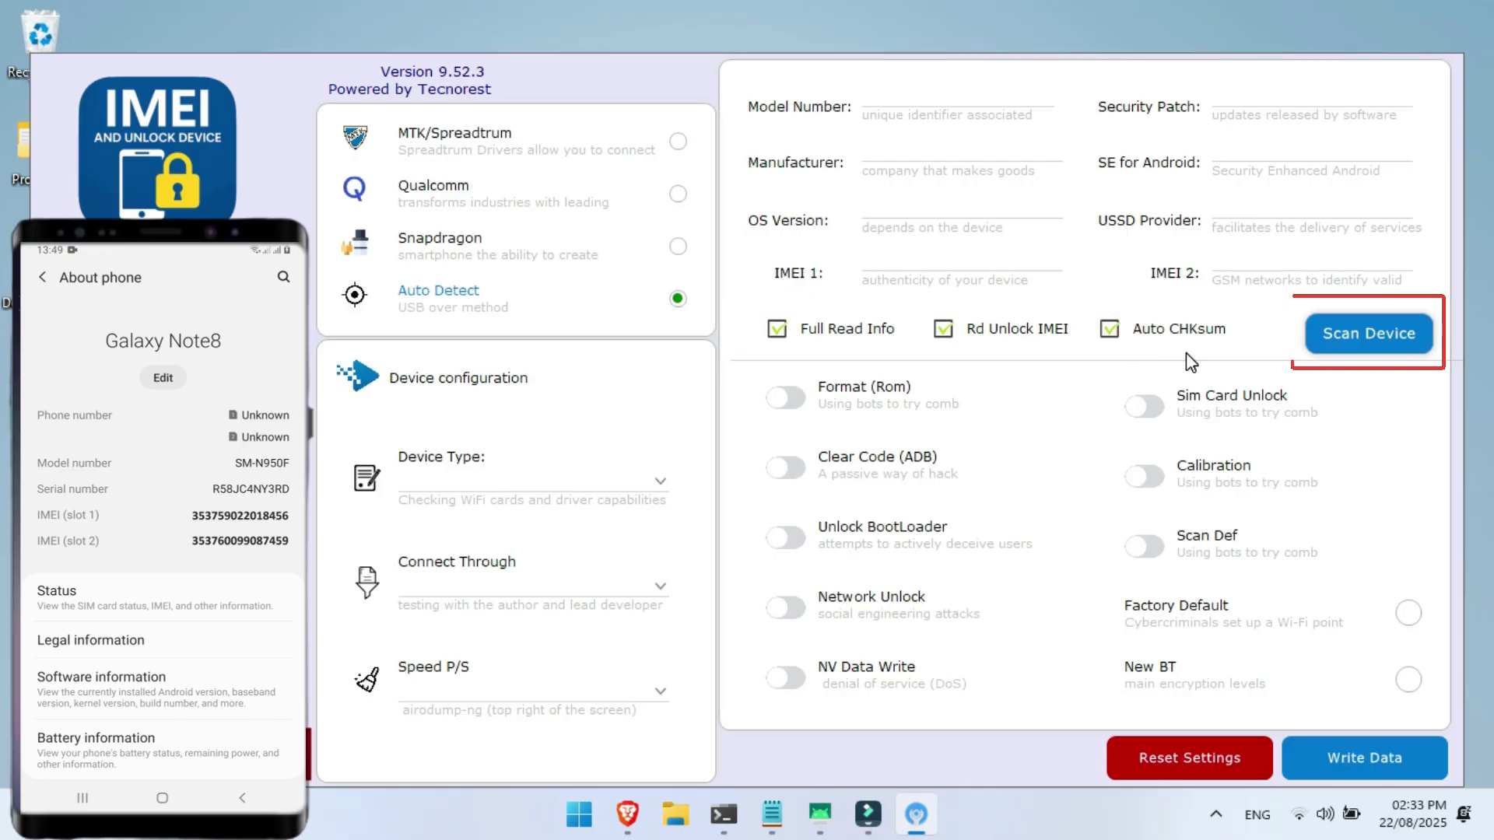
{"action": "left_click", "coordinate": [1350, 346]}
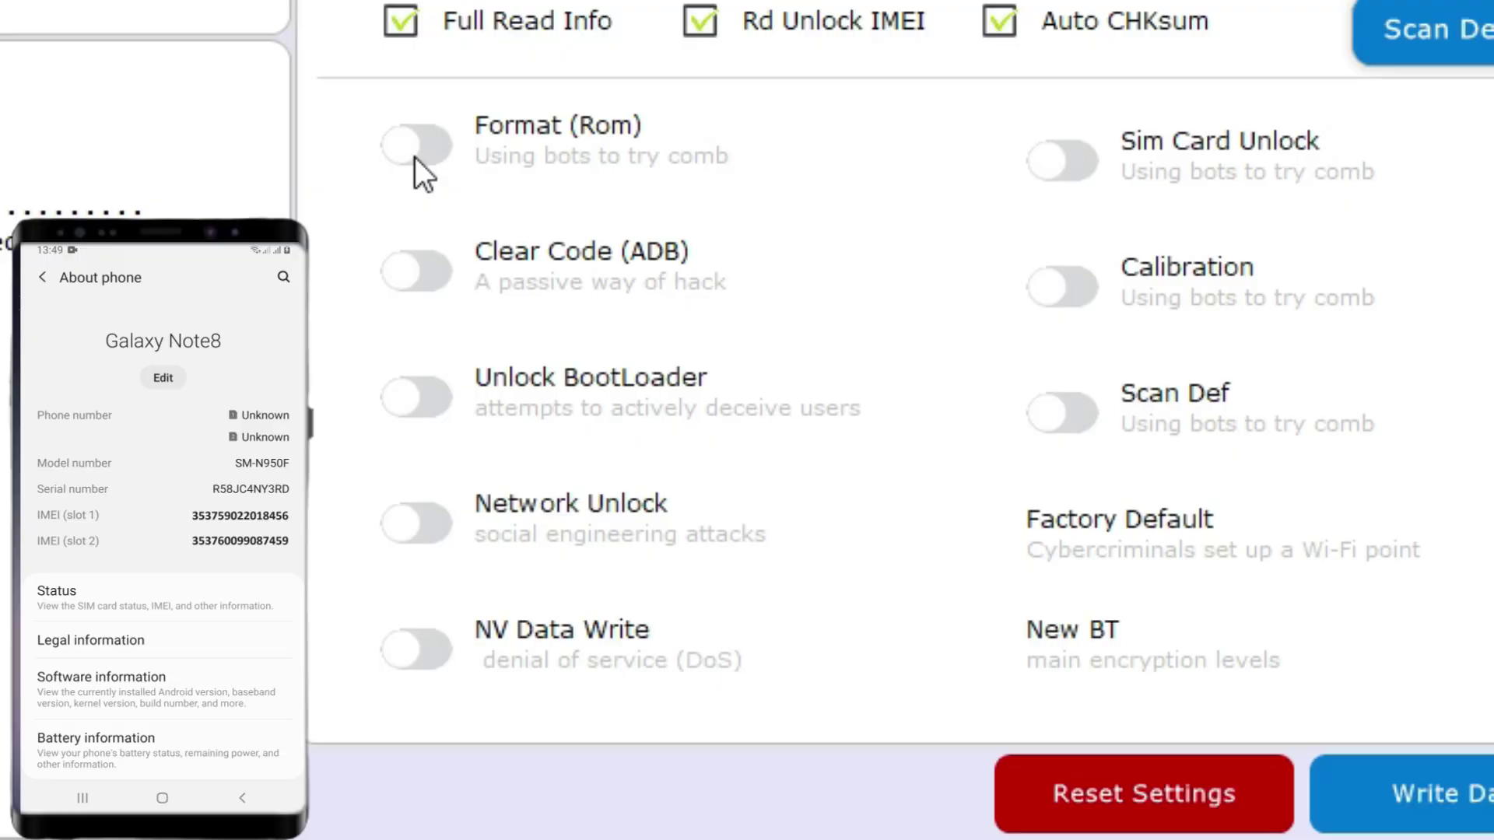
Enable Clear Code, Unlock BootLoader, Network Unlock, NV Data Write, Sim Card Unlock, Scan Def and Factory Default.
{"action": "left_click", "coordinate": [786, 466]}
{"action": "left_click", "coordinate": [788, 537]}
{"action": "left_click", "coordinate": [789, 609]}
{"action": "left_click", "coordinate": [521, 658]}
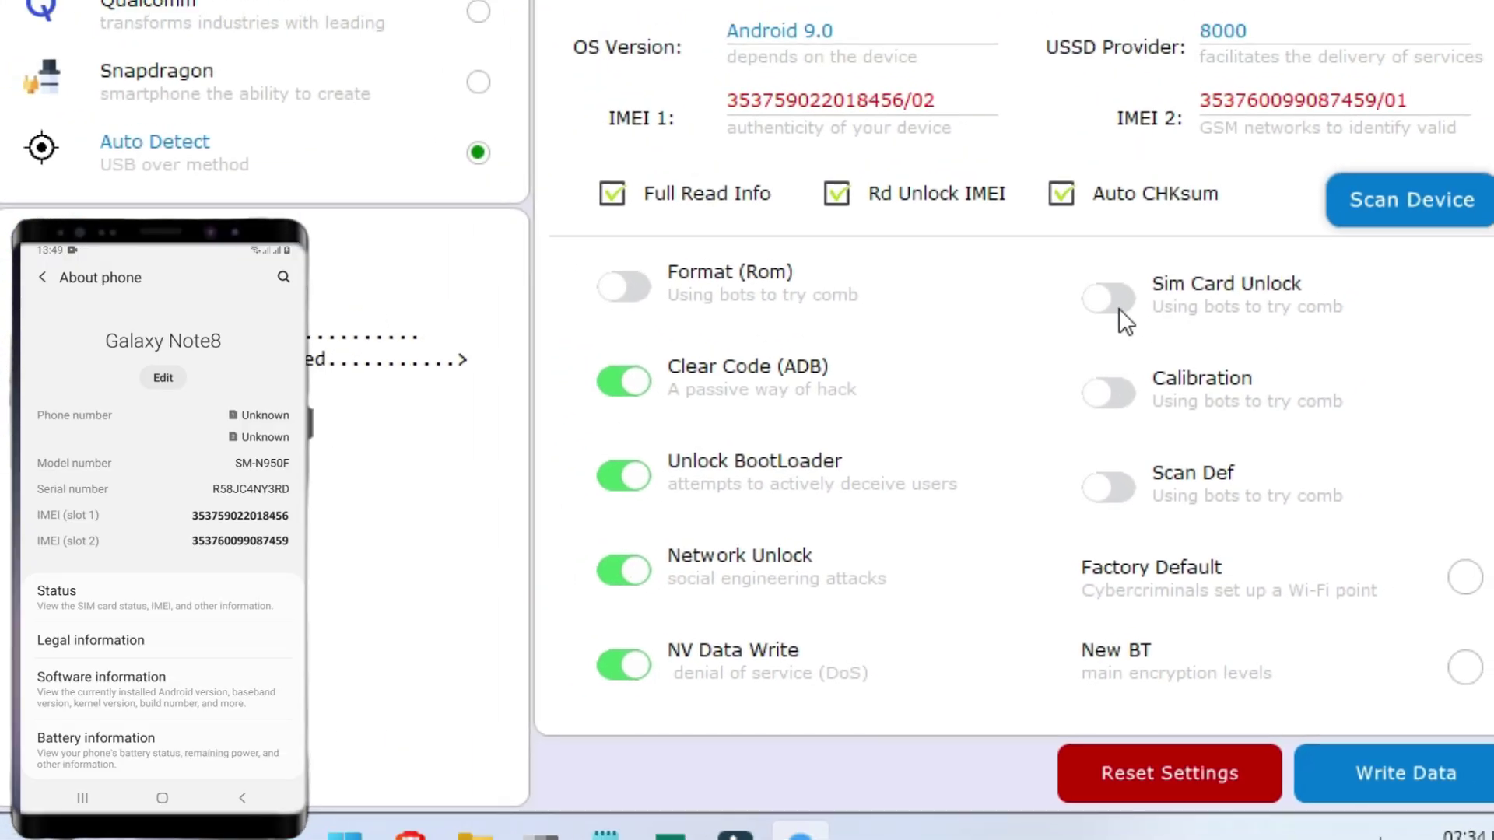
{"action": "left_click", "coordinate": [1085, 229]}
{"action": "left_click", "coordinate": [1086, 451]}
{"action": "left_click", "coordinate": [1426, 600]}
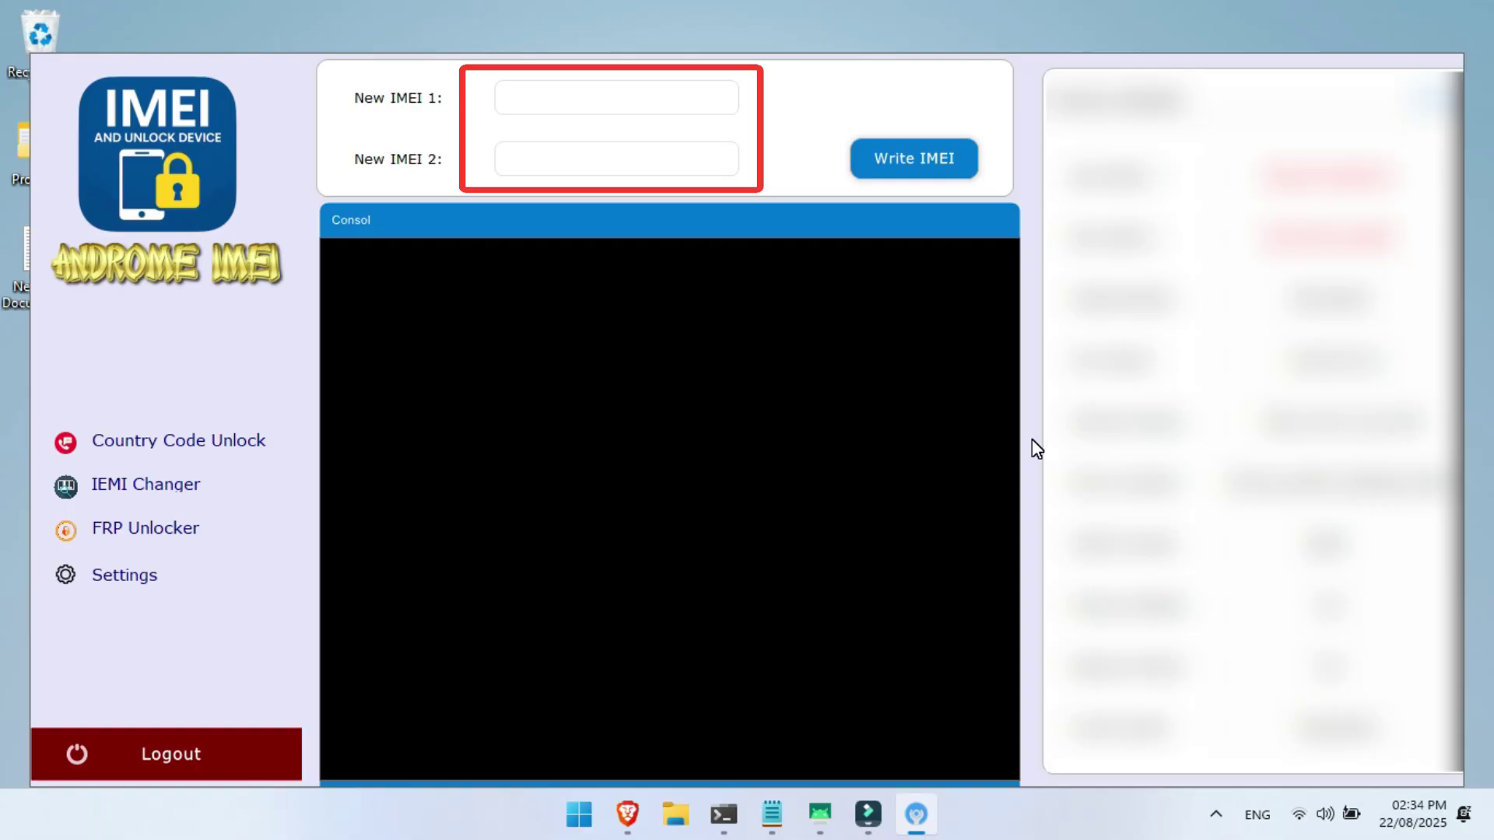
{"action": "left_click", "coordinate": [771, 820]}
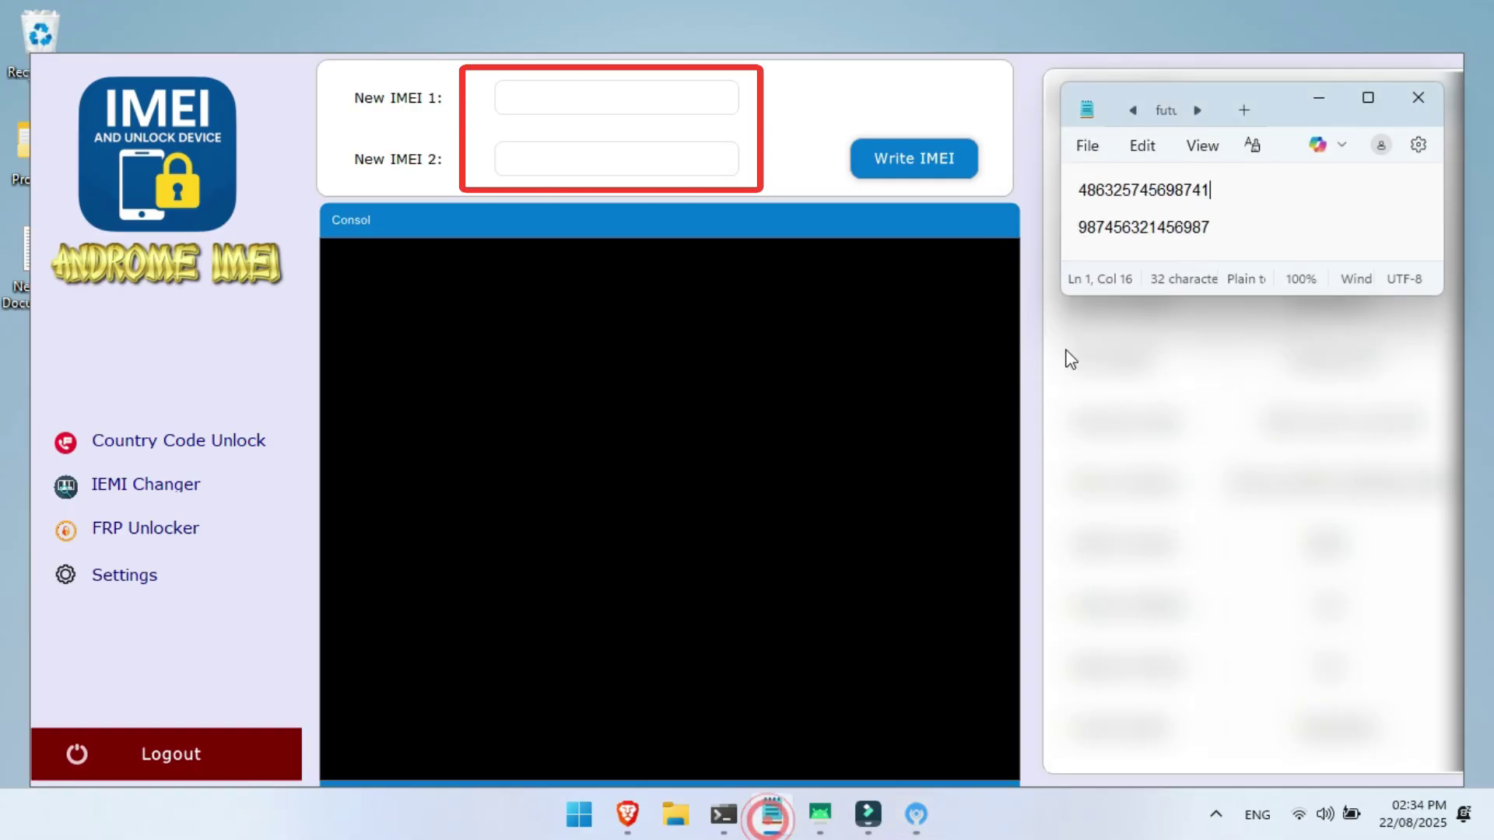
{"action": "double_click", "coordinate": [1157, 196]}
{"action": "key", "text": "ctrl+c"}
{"action": "left_click", "coordinate": [704, 97]}
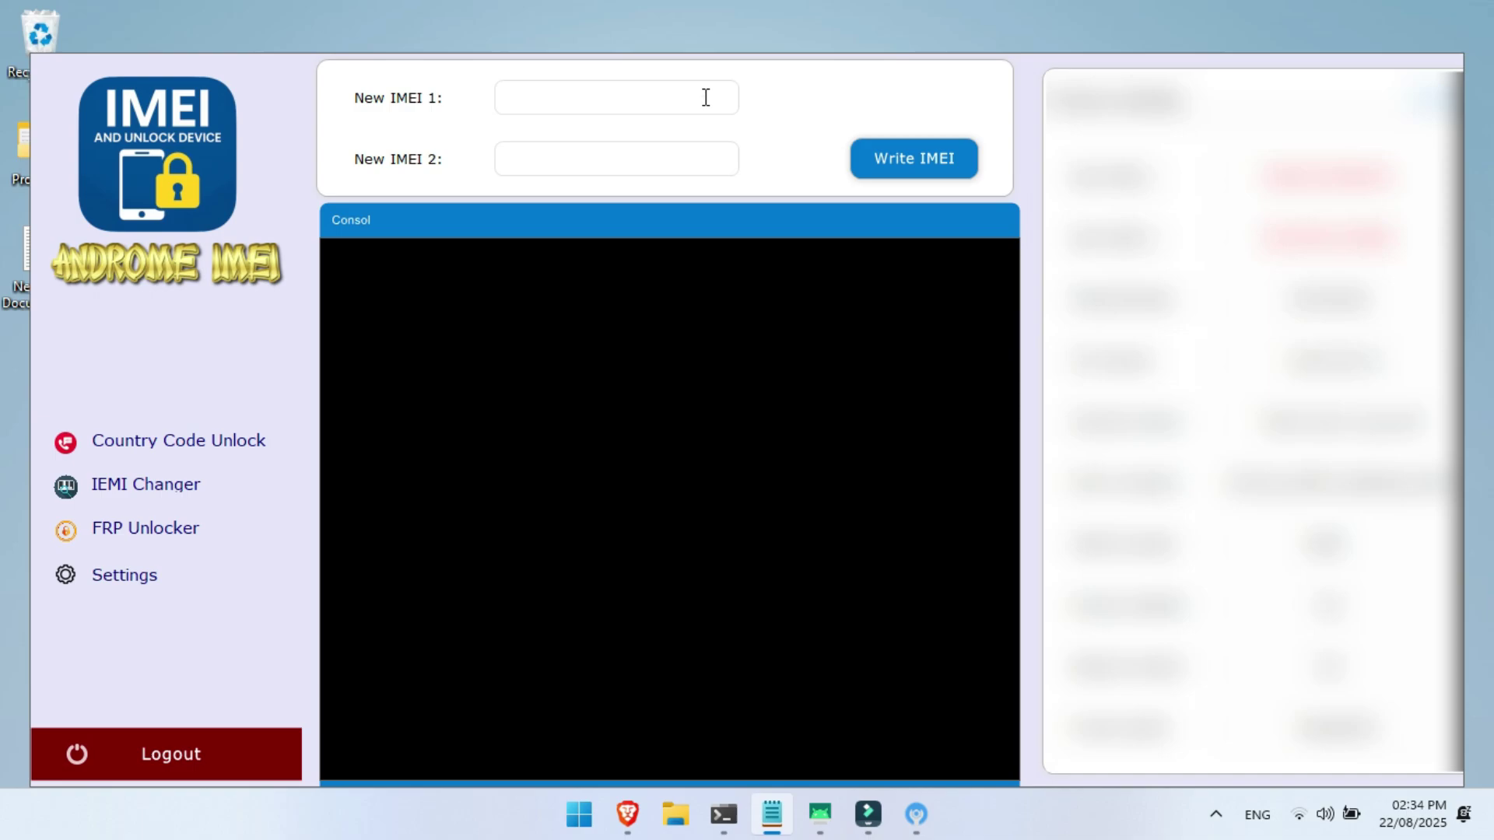
{"action": "key", "text": "ctrl+v"}
{"action": "left_click", "coordinate": [702, 163]}
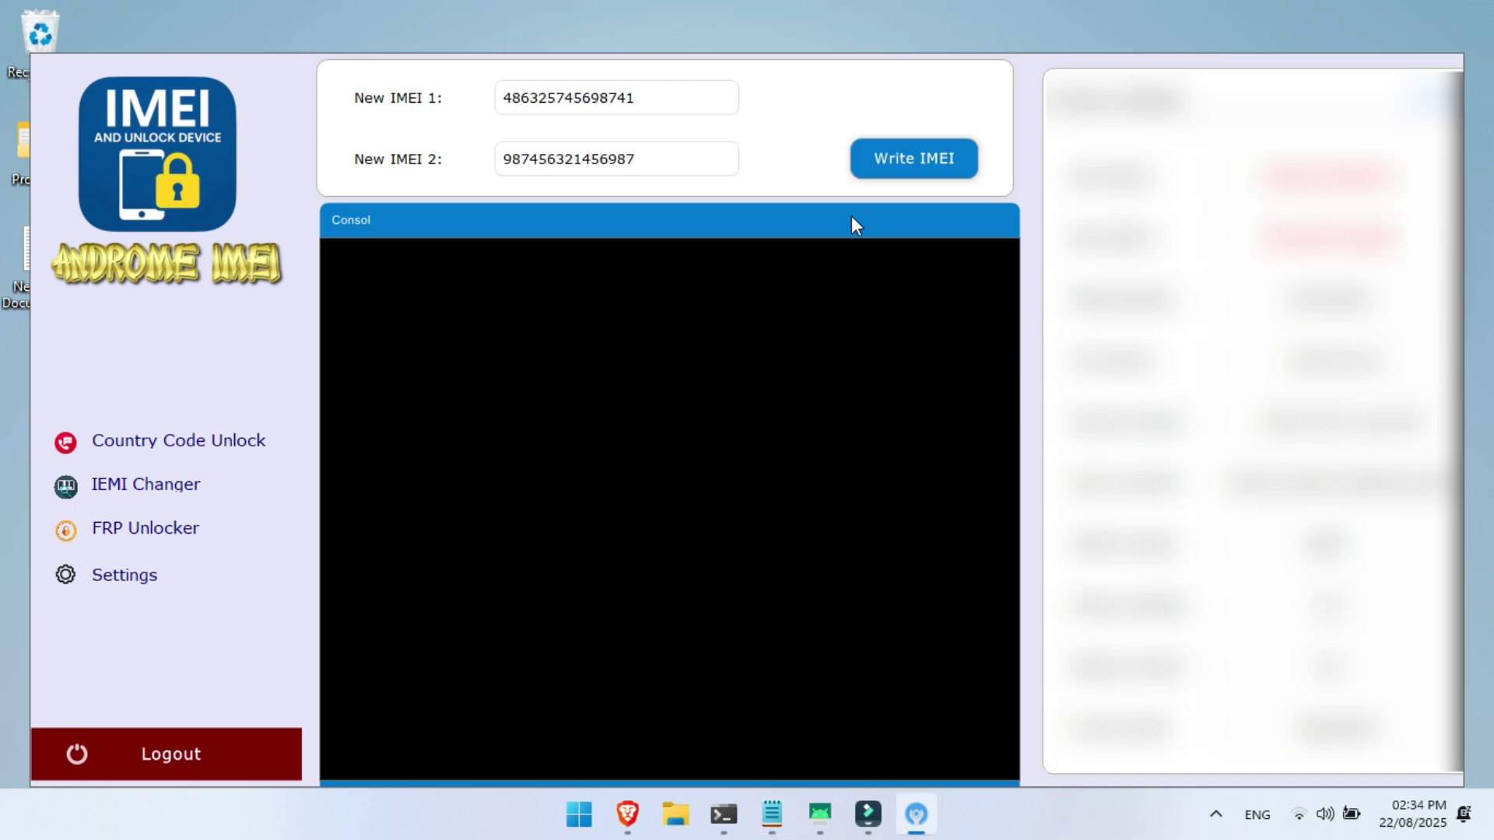
{"action": "left_click", "coordinate": [963, 160]}
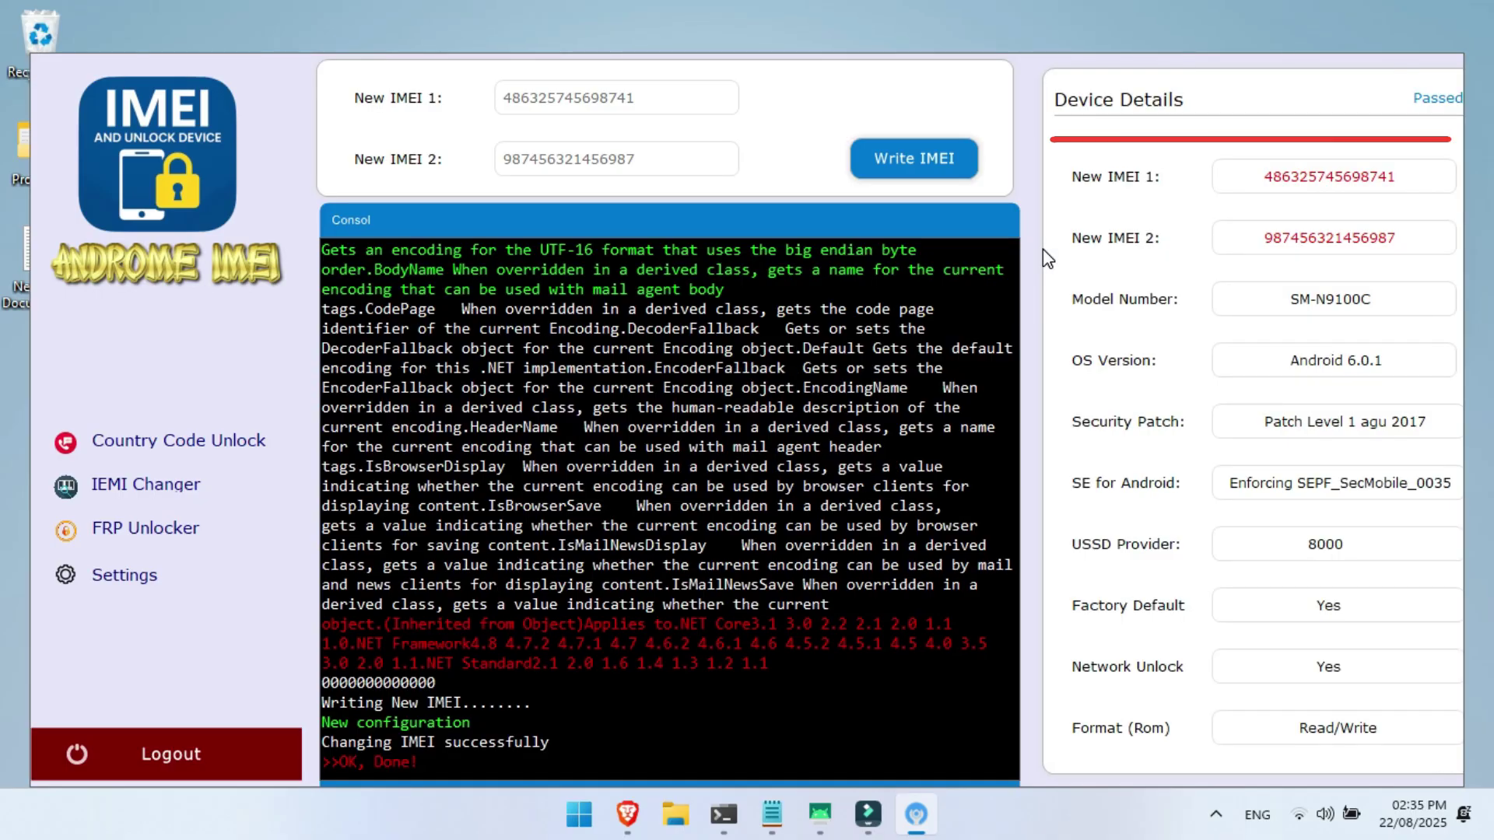
{"action": "left_click", "coordinate": [1319, 188]}
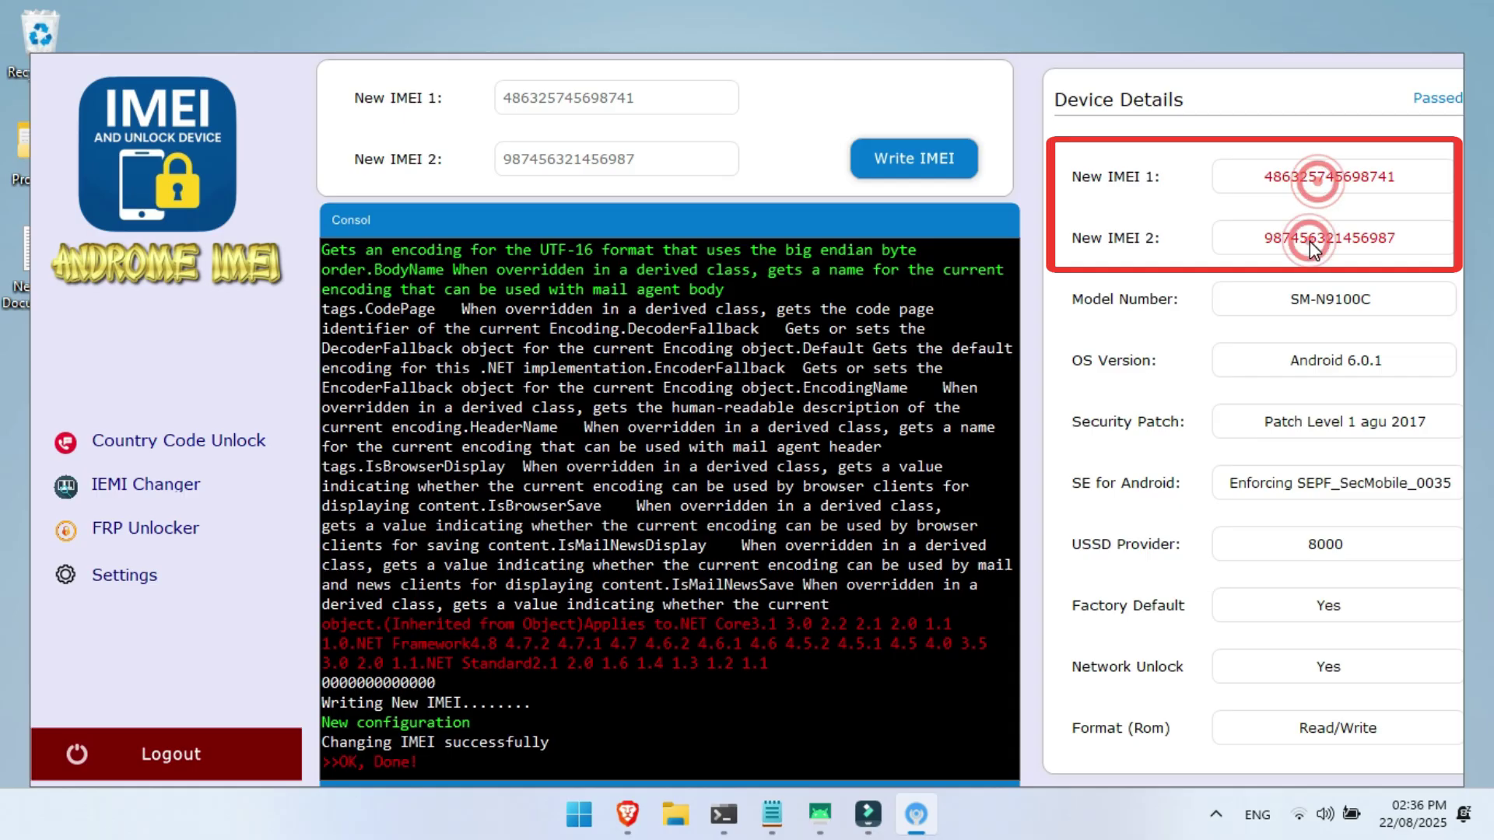
{"action": "left_click", "coordinate": [1307, 245]}
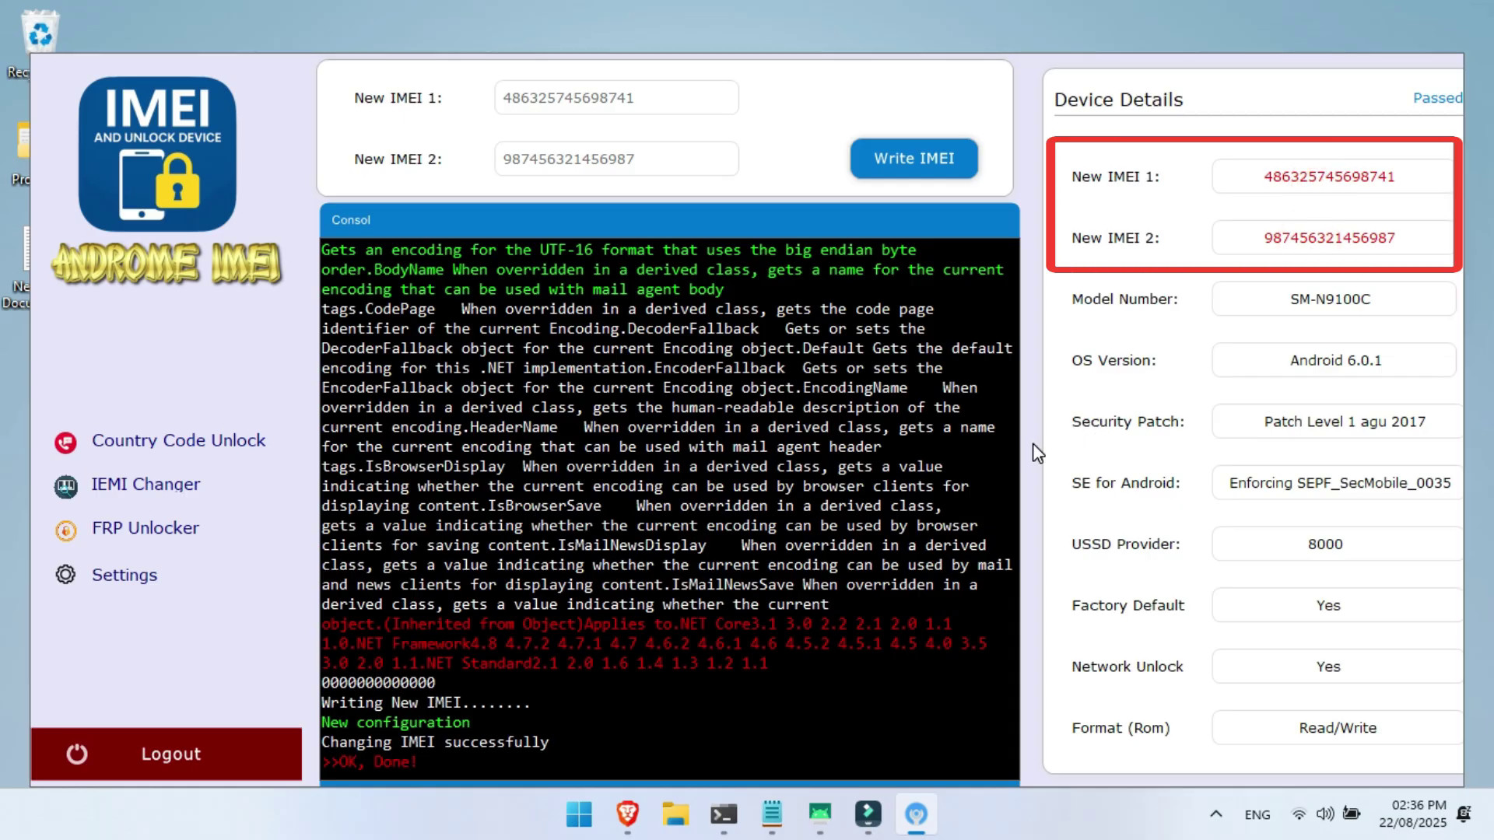